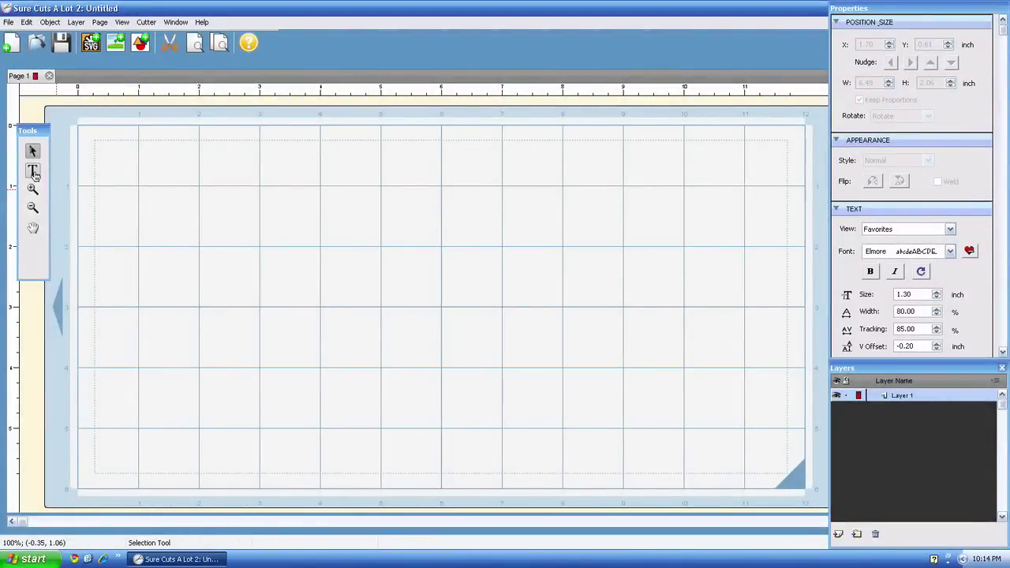
# Step: Type the word ScrappyDew onto the page, then return to the Selection Tool
pyautogui.click(34, 172)
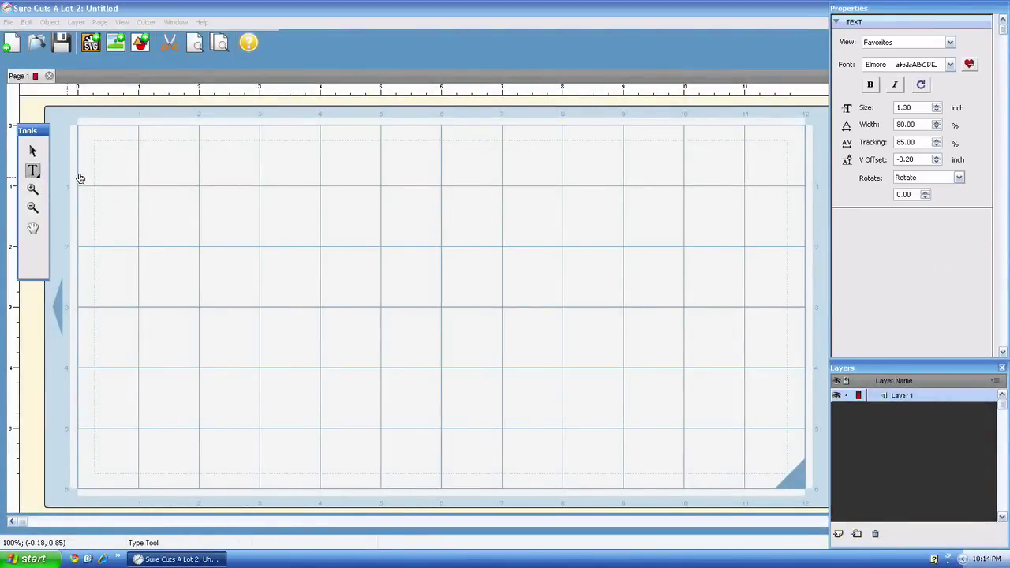
pyautogui.click(180, 230)
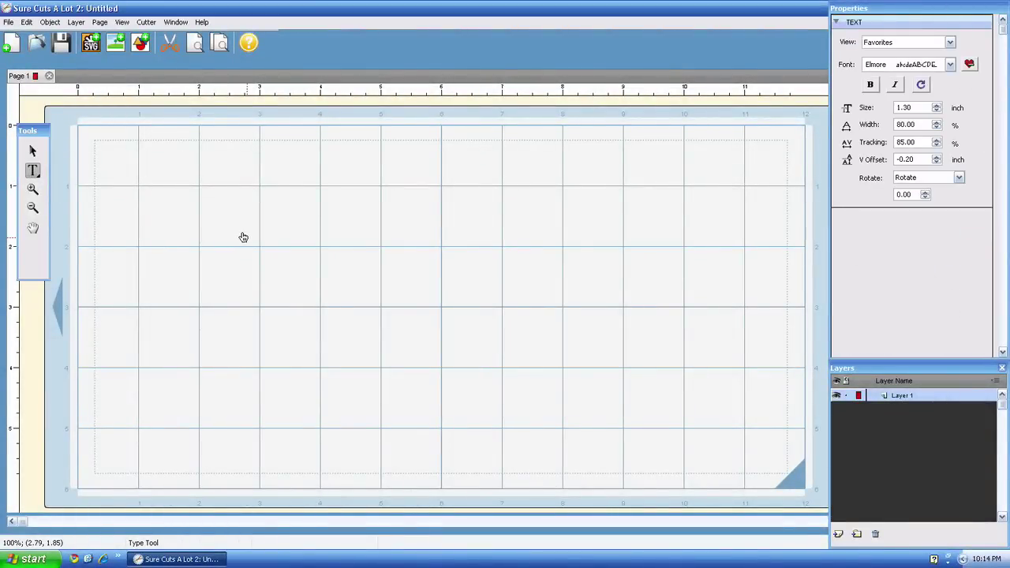
pyautogui.write('Scra')
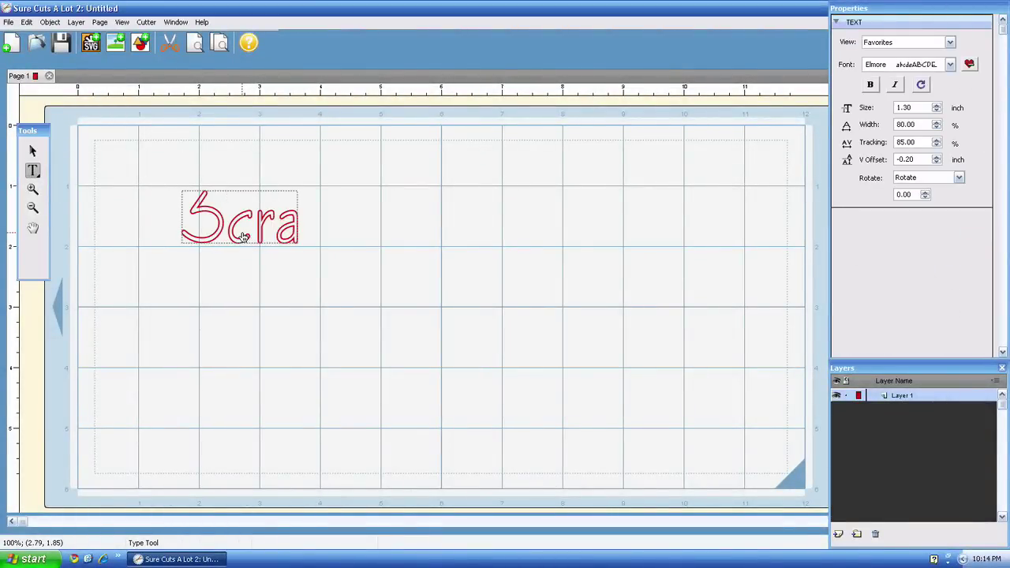
pyautogui.write('ppyDew')
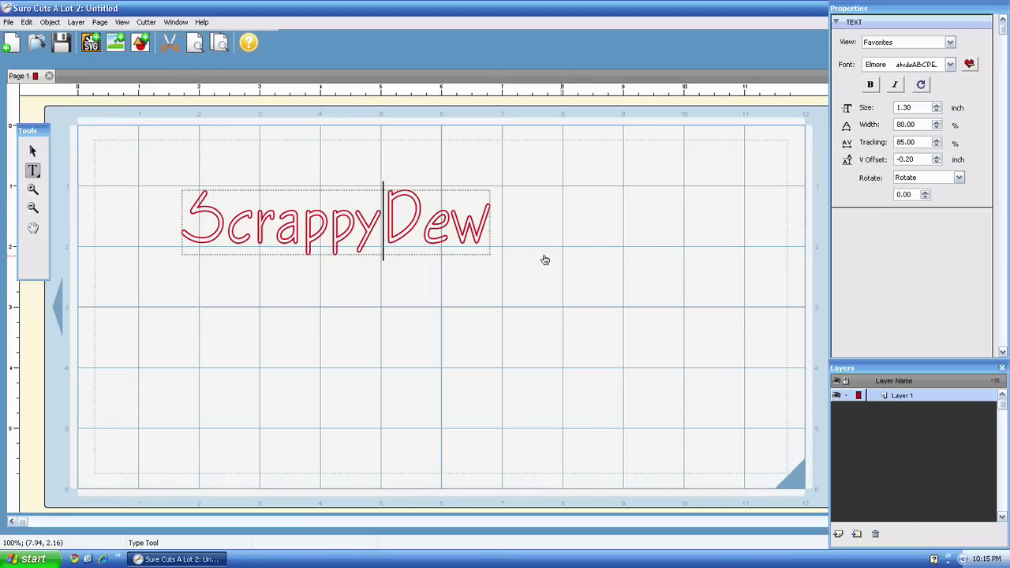
pyautogui.click(149, 209)
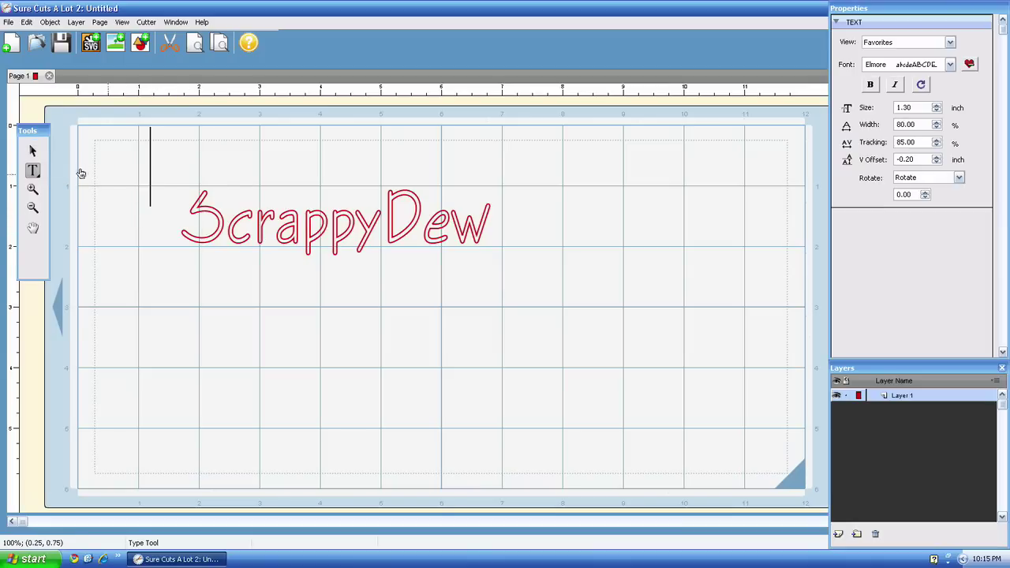
pyautogui.click(33, 151)
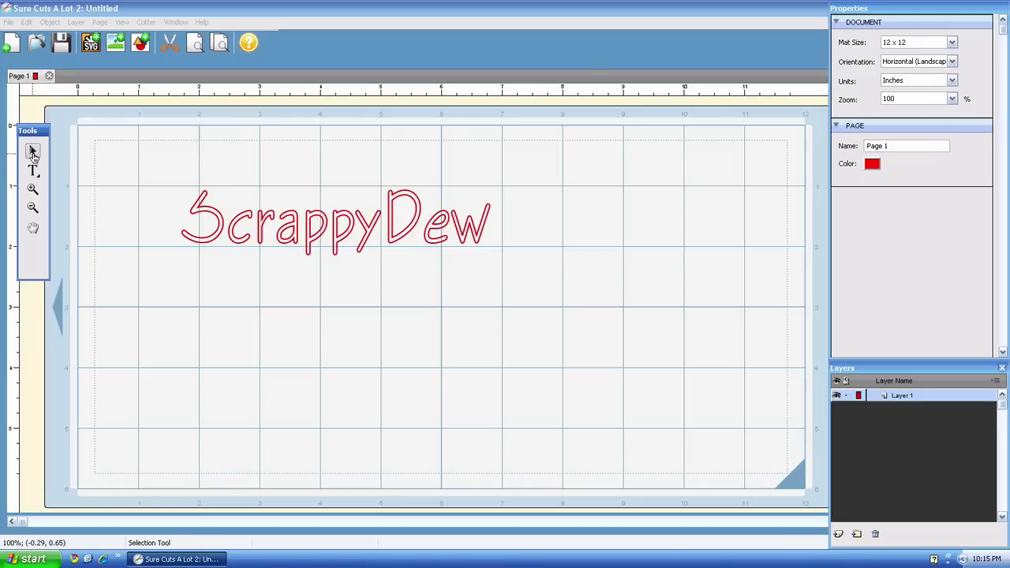
# Step: List all fonts, set ScrappyDew to Good Times, and drag it left across the page
pyautogui.click(251, 239)
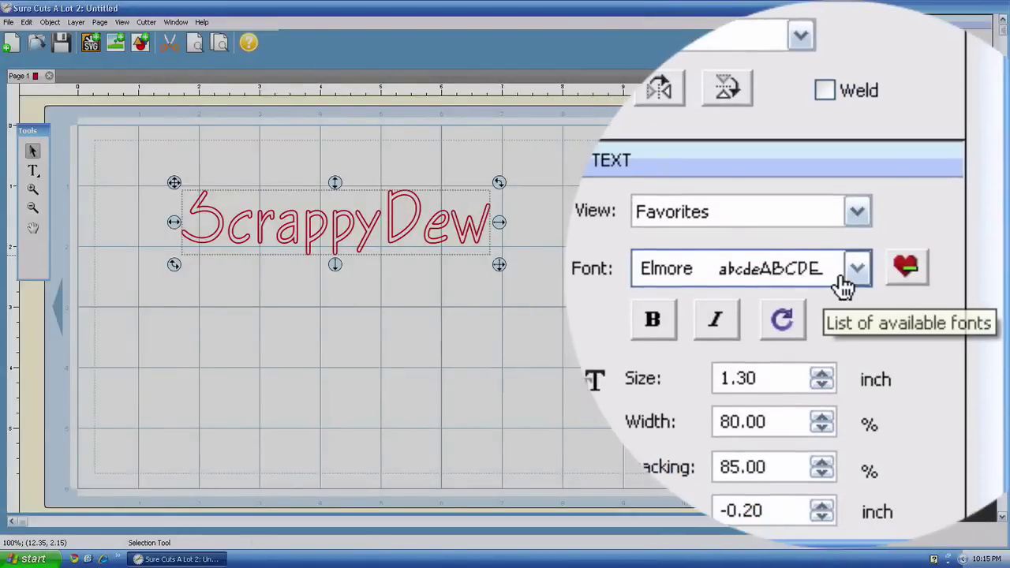
pyautogui.click(857, 278)
pyautogui.click(857, 278)
pyautogui.click(858, 262)
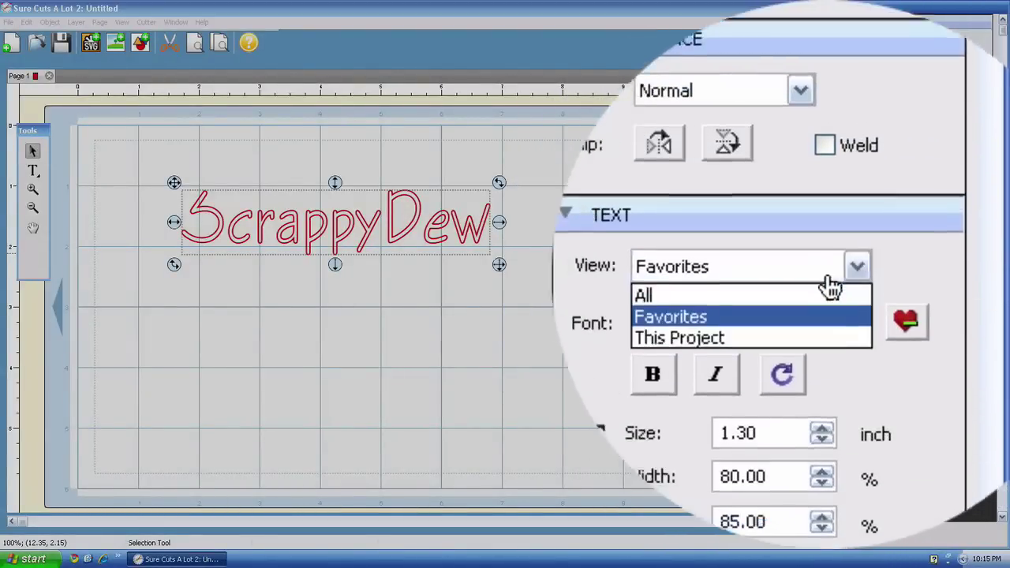
pyautogui.click(738, 272)
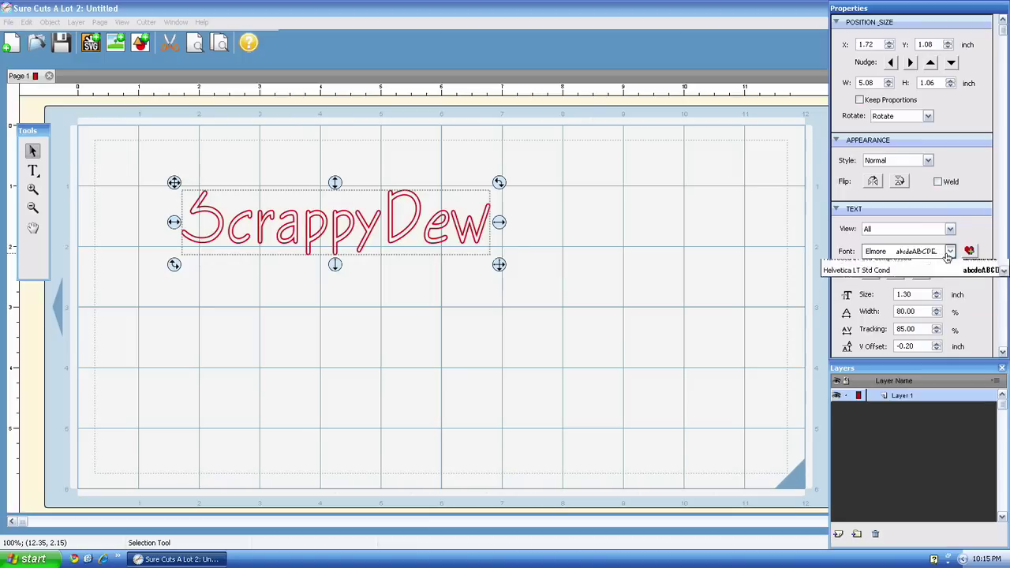
pyautogui.click(950, 251)
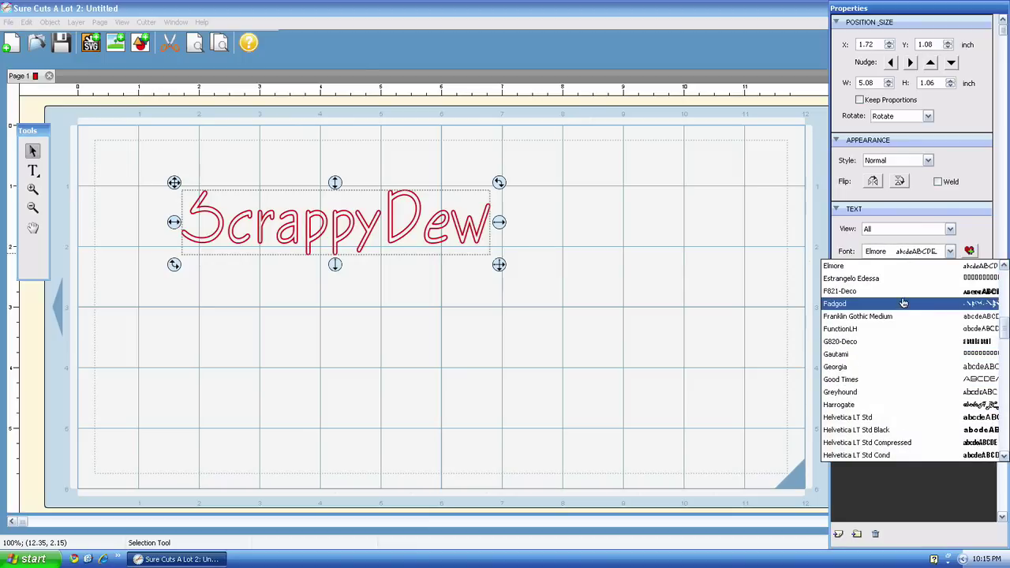
pyautogui.click(876, 385)
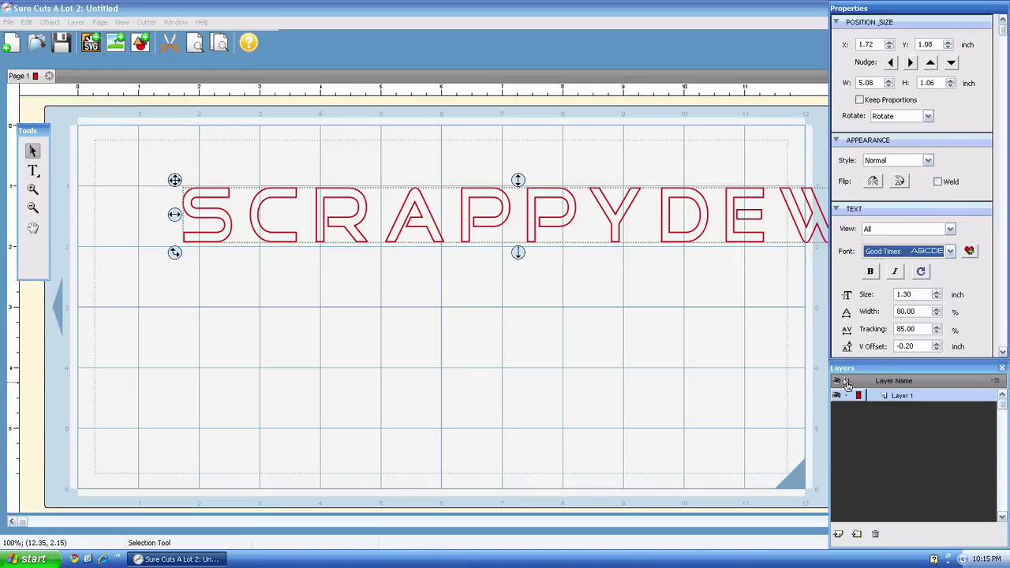
pyautogui.moveTo(174, 180); pyautogui.dragTo(92, 180)
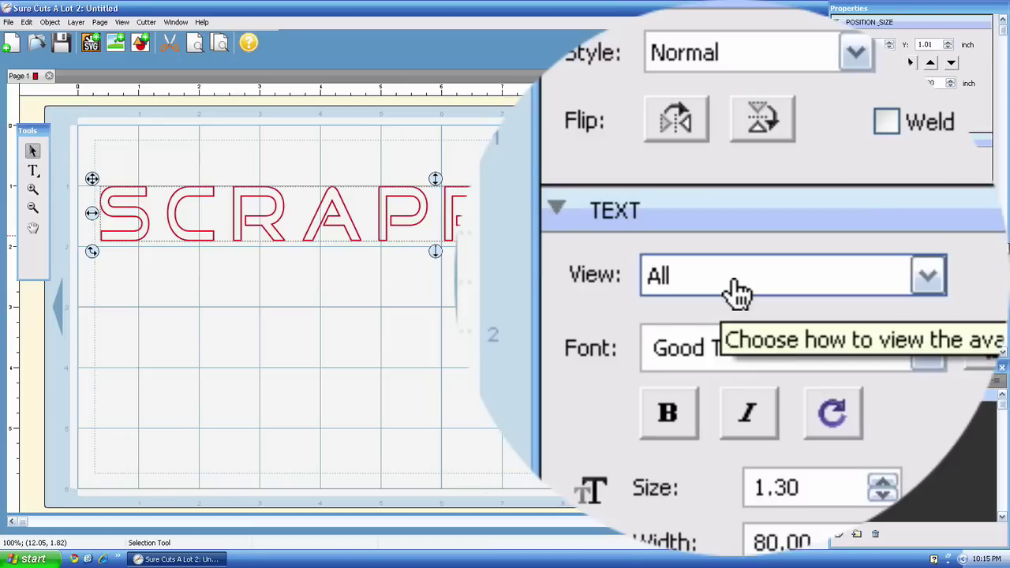
pyautogui.click(890, 231)
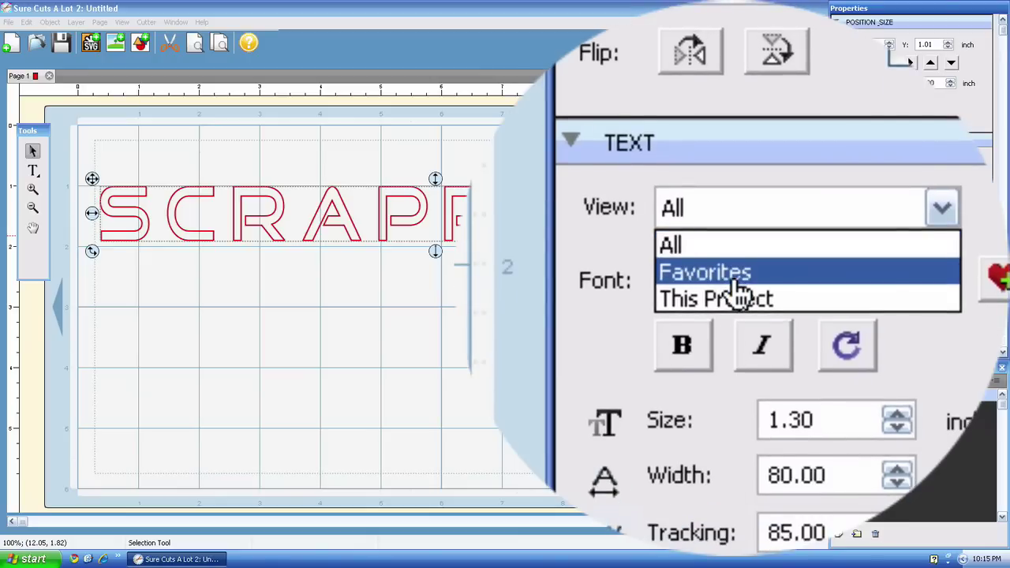
pyautogui.click(733, 281)
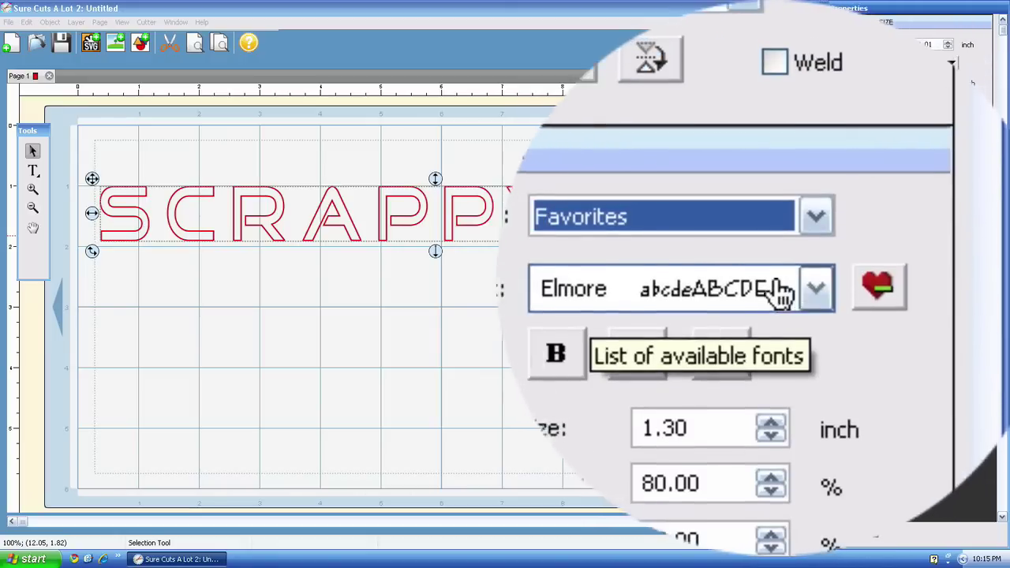
pyautogui.click(809, 293)
pyautogui.click(738, 287)
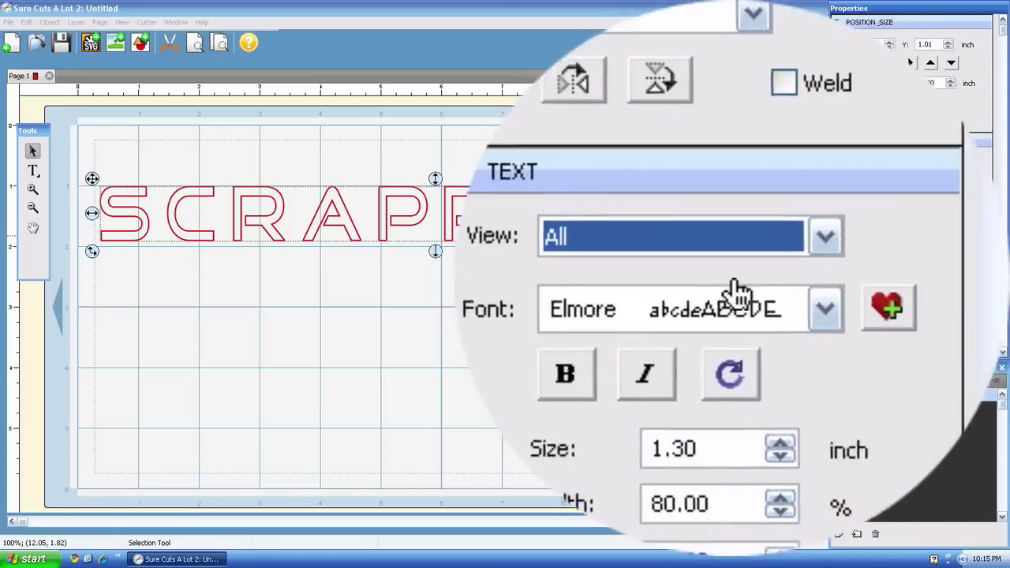
pyautogui.click(815, 276)
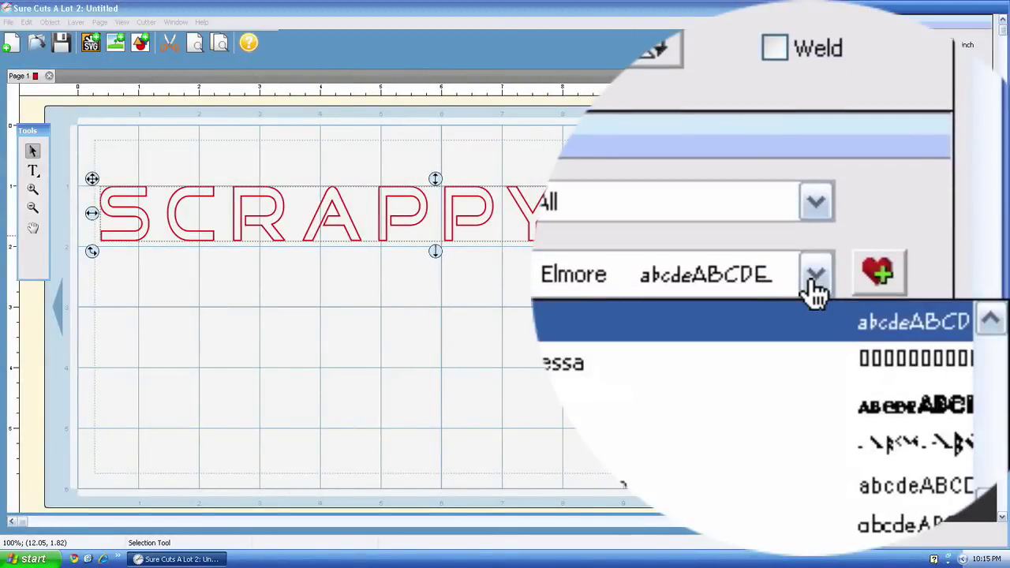
pyautogui.click(815, 291)
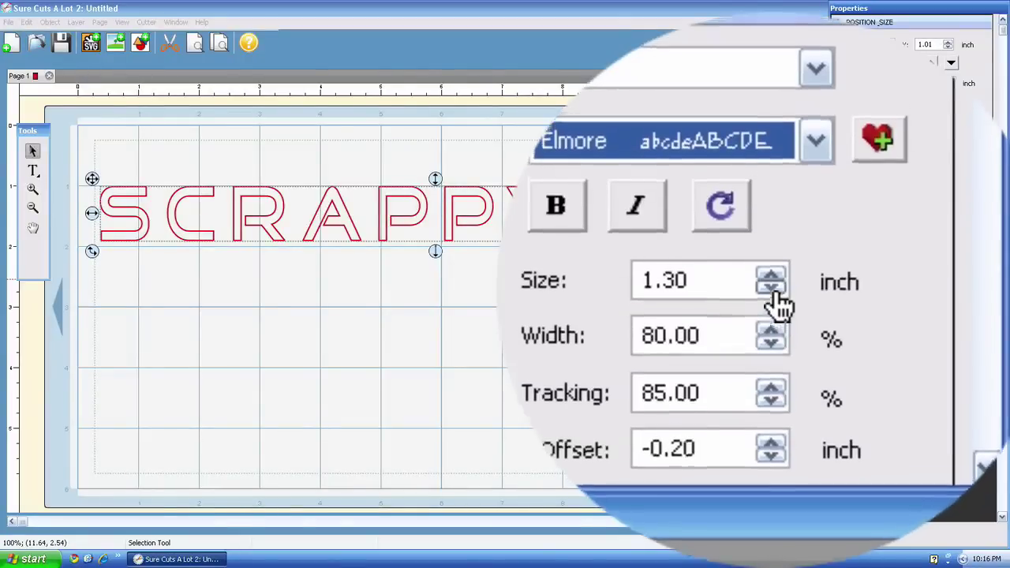
# Step: Adjust the text size with the spinner until it reads 1.20 inch
pyautogui.click(775, 290)
pyautogui.click(775, 290)
pyautogui.click(774, 290)
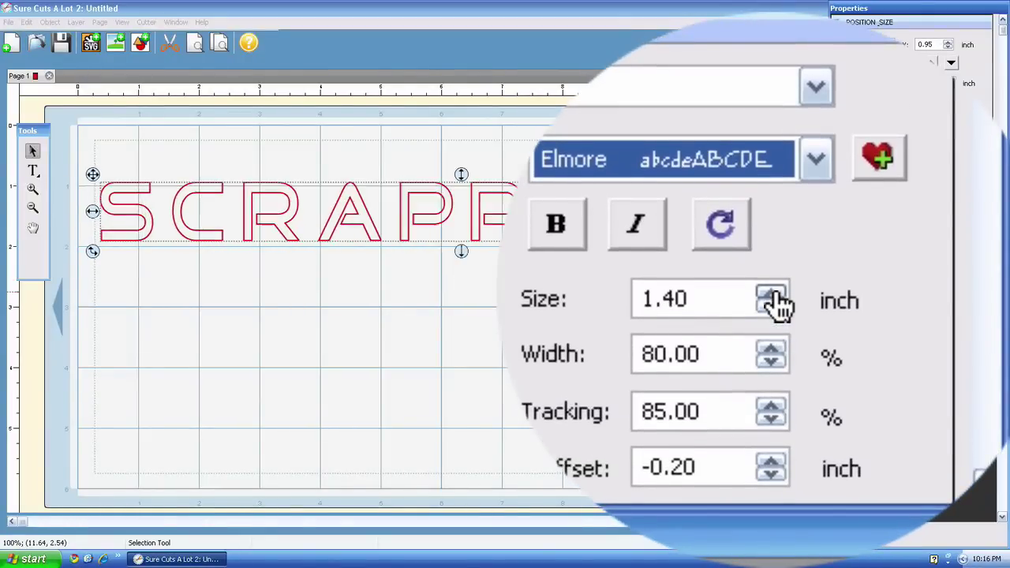
pyautogui.click(772, 306)
pyautogui.click(771, 306)
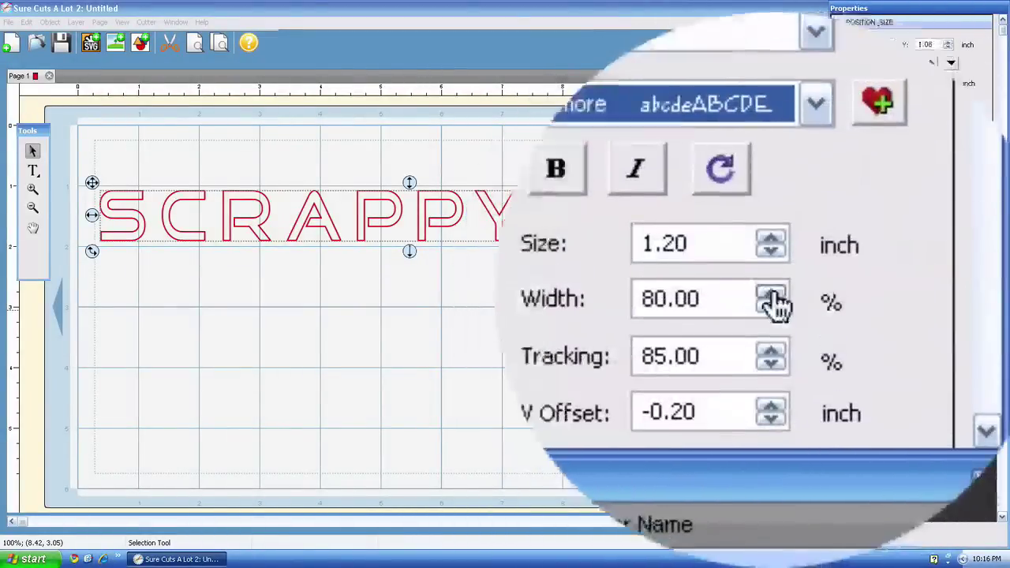
# Step: Stretch the letter width up to 120% so the capitals crowd together
pyautogui.click(771, 292)
pyautogui.click(772, 292)
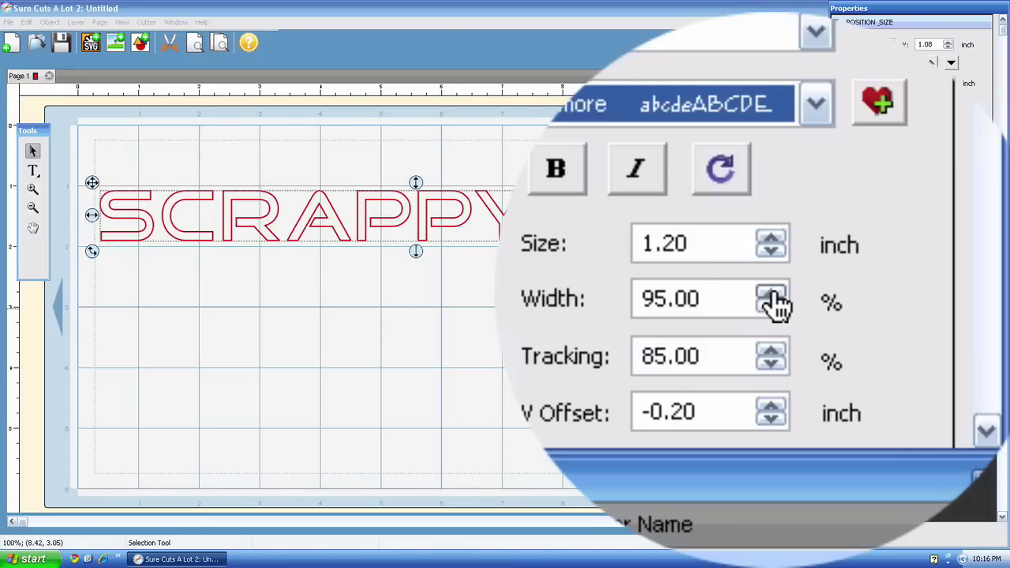
pyautogui.click(771, 292)
pyautogui.click(772, 292)
pyautogui.click(772, 292)
pyautogui.click(772, 292)
pyautogui.click(772, 292)
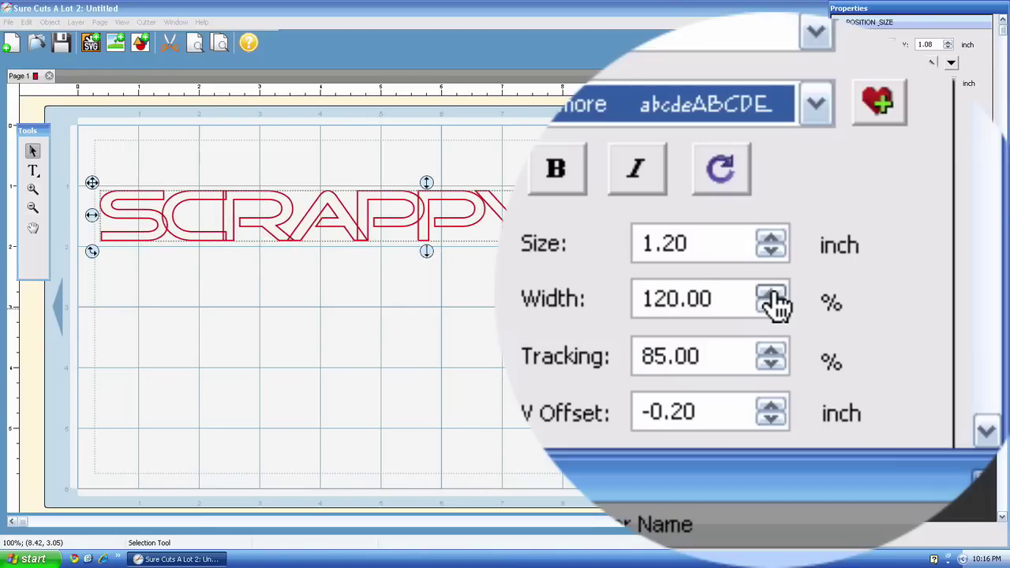
pyautogui.click(771, 292)
pyautogui.click(772, 292)
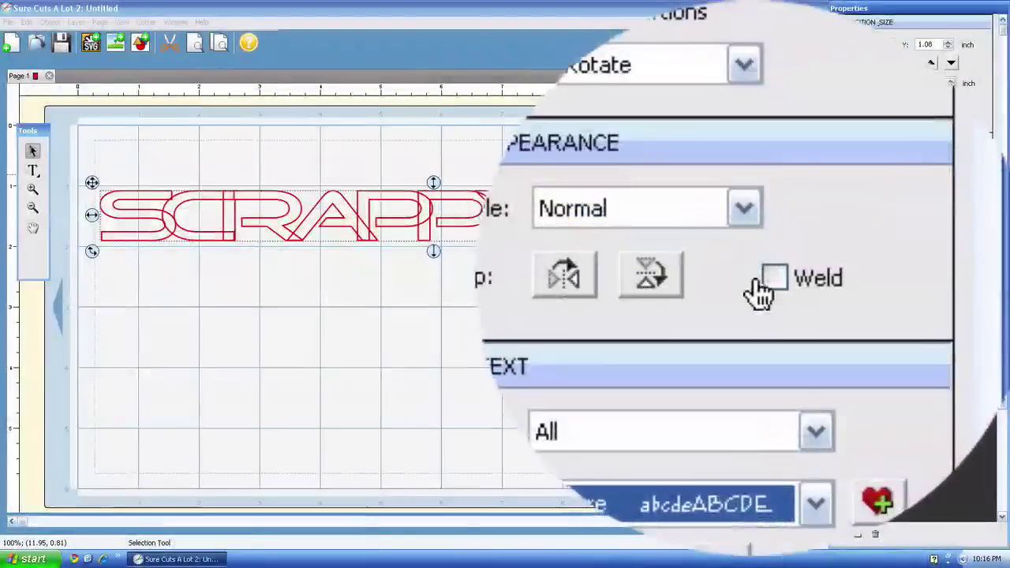
# Step: Weld the overlapping ScrappyDew letters into one outline with width at 135%
pyautogui.click(765, 283)
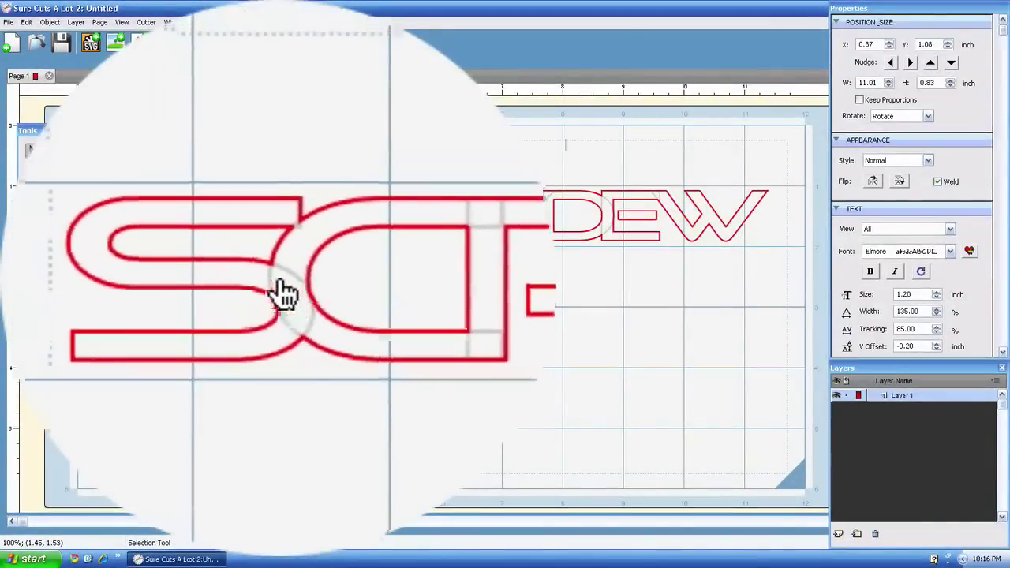
pyautogui.press('Down')
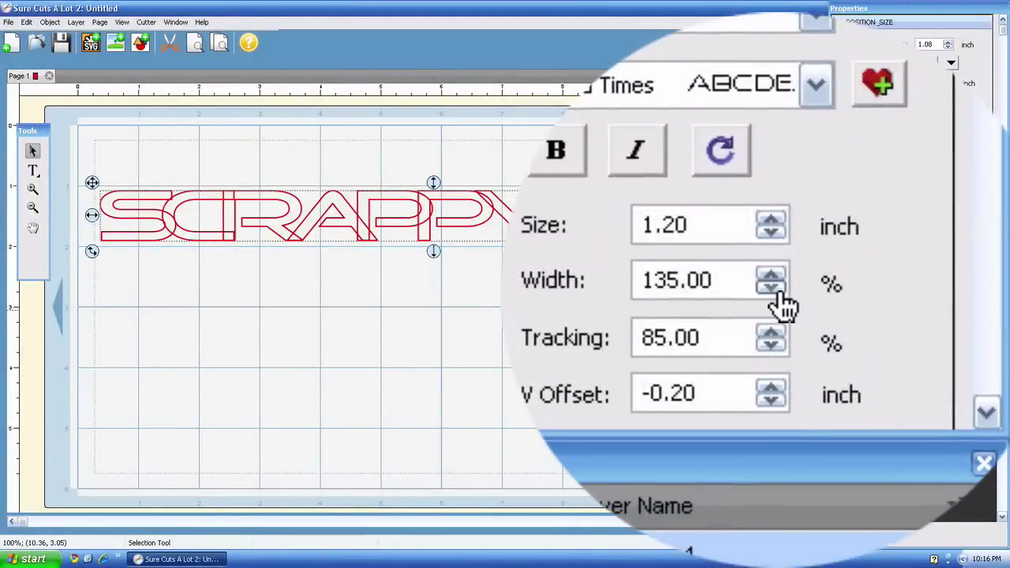
# Step: Narrow the welded letters' width down to 85%
pyautogui.click(777, 289)
pyautogui.click(777, 288)
pyautogui.click(778, 289)
pyautogui.click(777, 289)
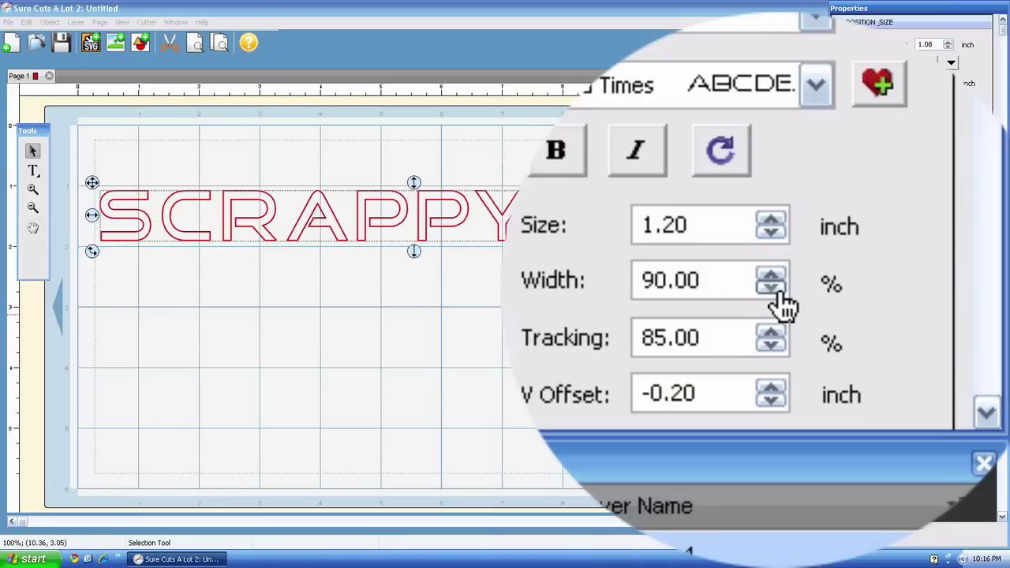
pyautogui.click(778, 288)
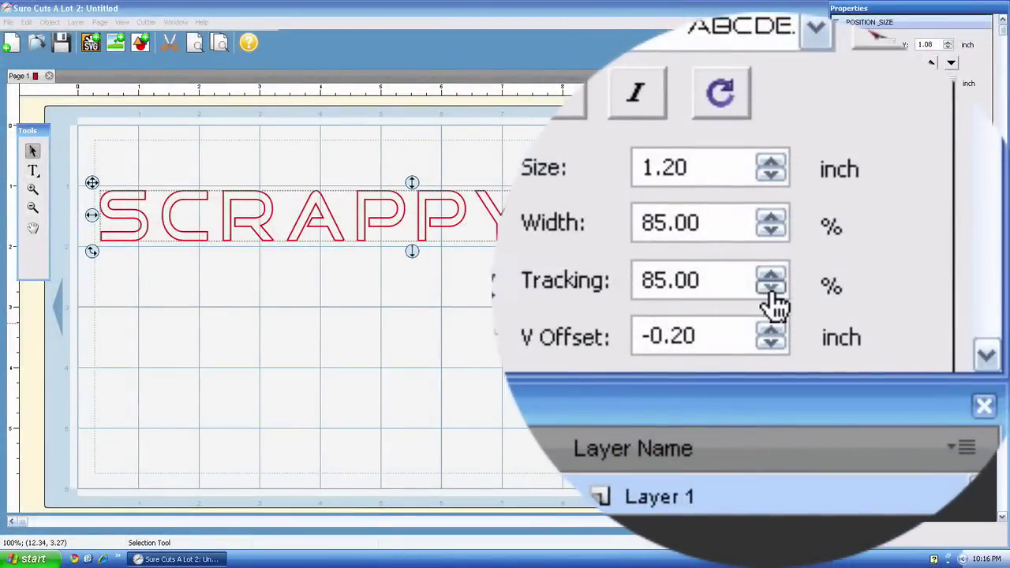
# Step: Tighten the tracking down to 55%, making the word about 7.09 inches wide
pyautogui.click(771, 290)
pyautogui.click(771, 290)
pyautogui.click(772, 290)
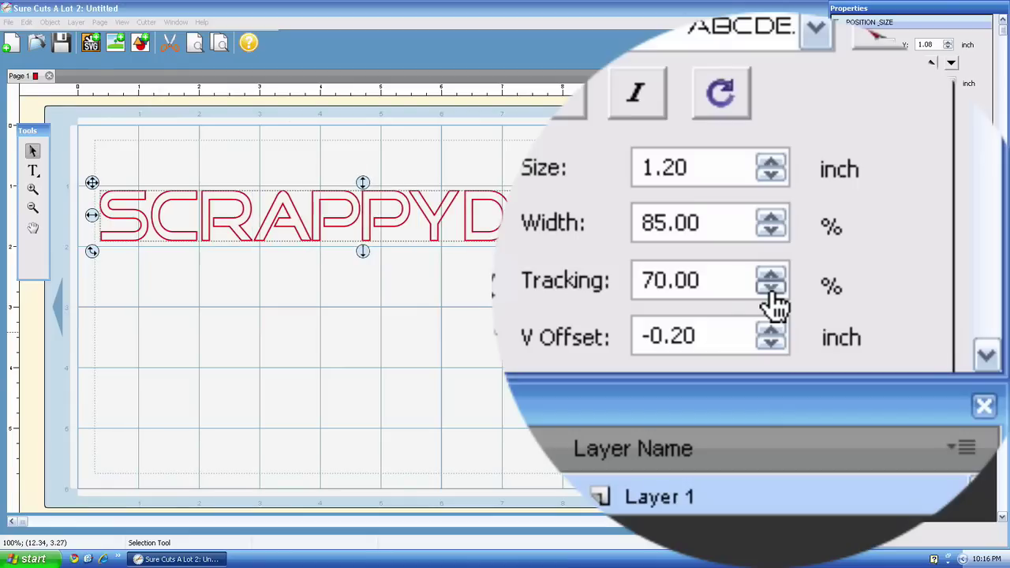
pyautogui.click(771, 290)
pyautogui.click(771, 290)
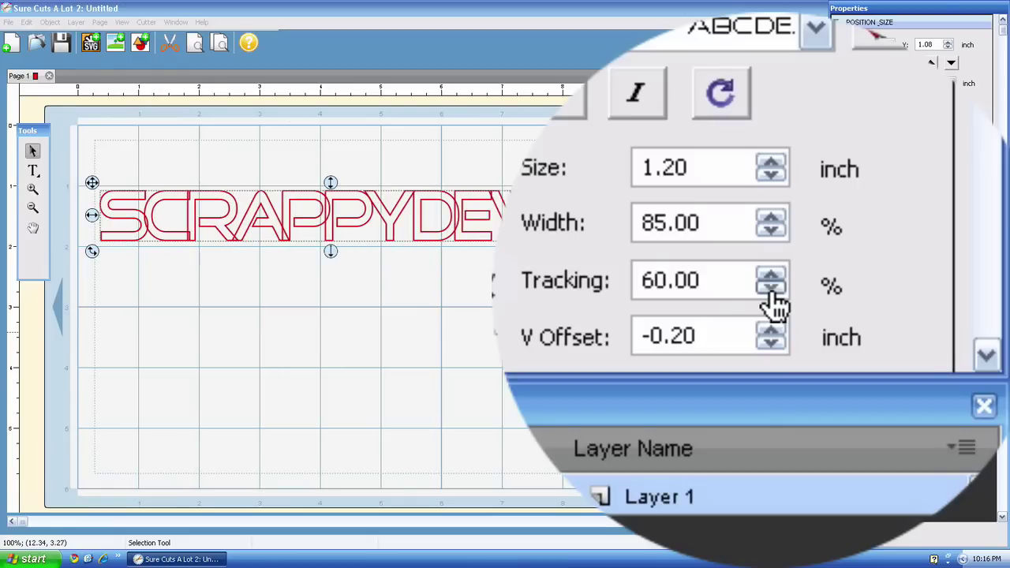
pyautogui.click(771, 290)
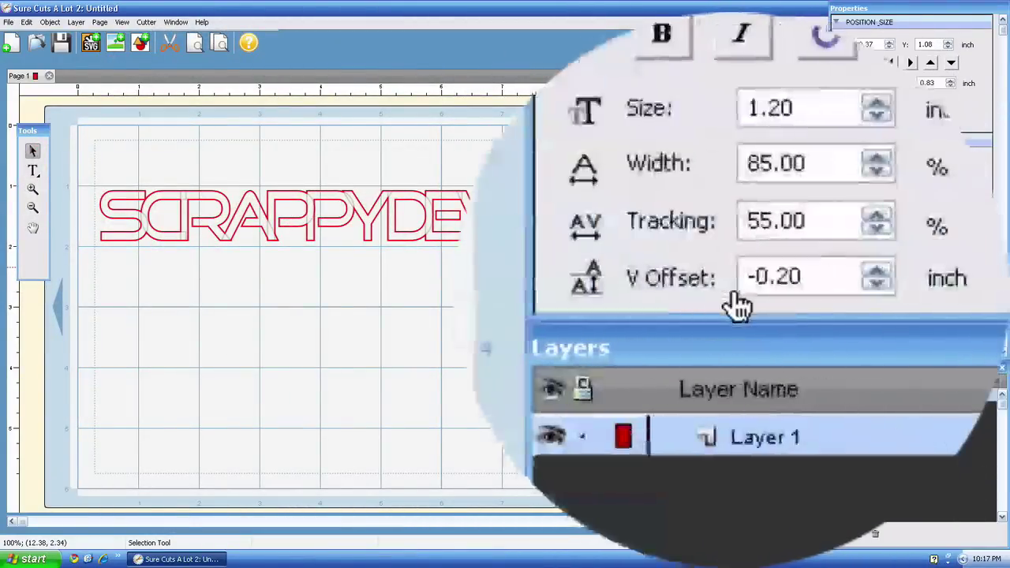
pyautogui.click(767, 293)
pyautogui.click(766, 293)
pyautogui.click(767, 293)
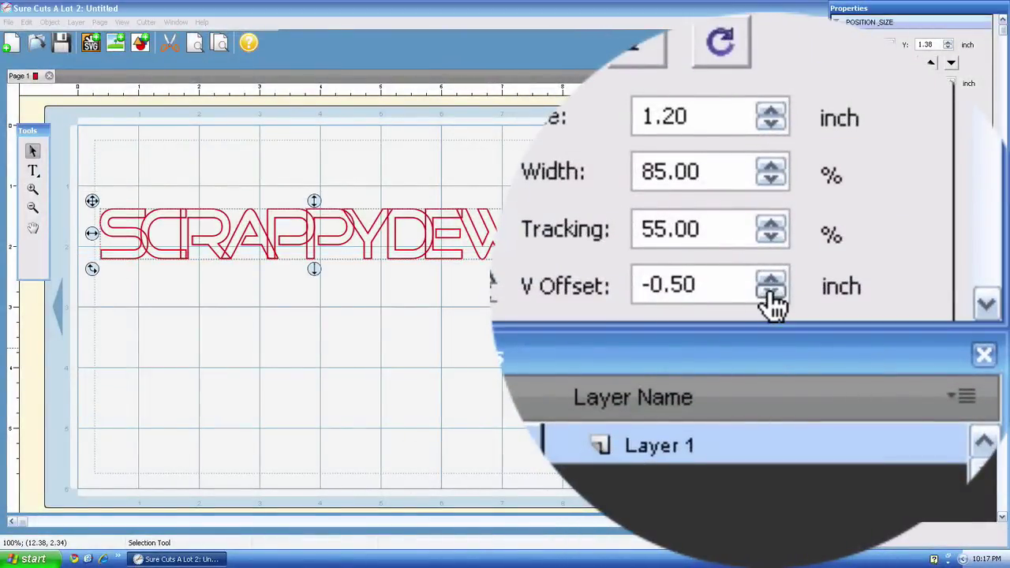
pyautogui.click(769, 283)
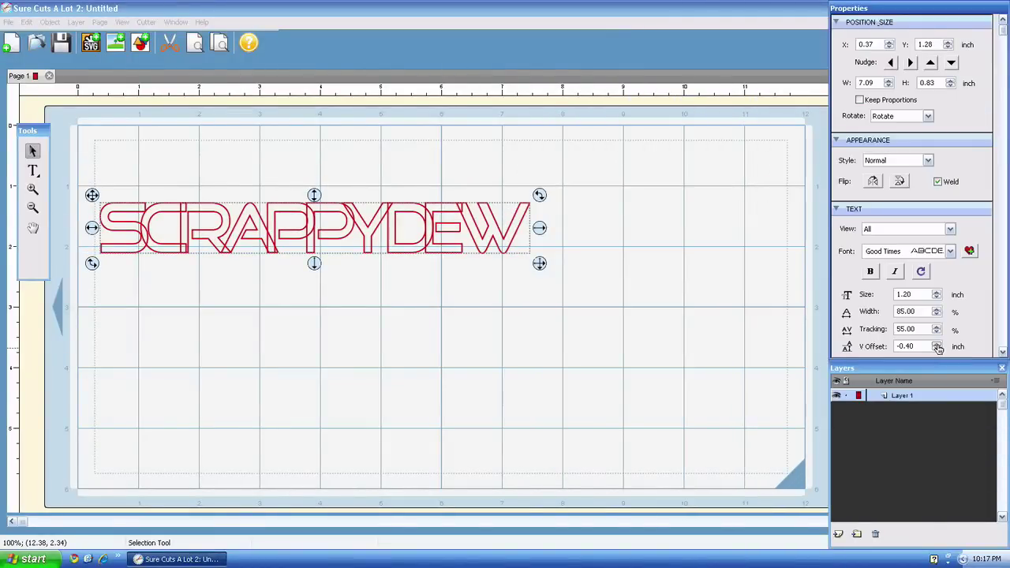
pyautogui.click(936, 344)
pyautogui.click(937, 344)
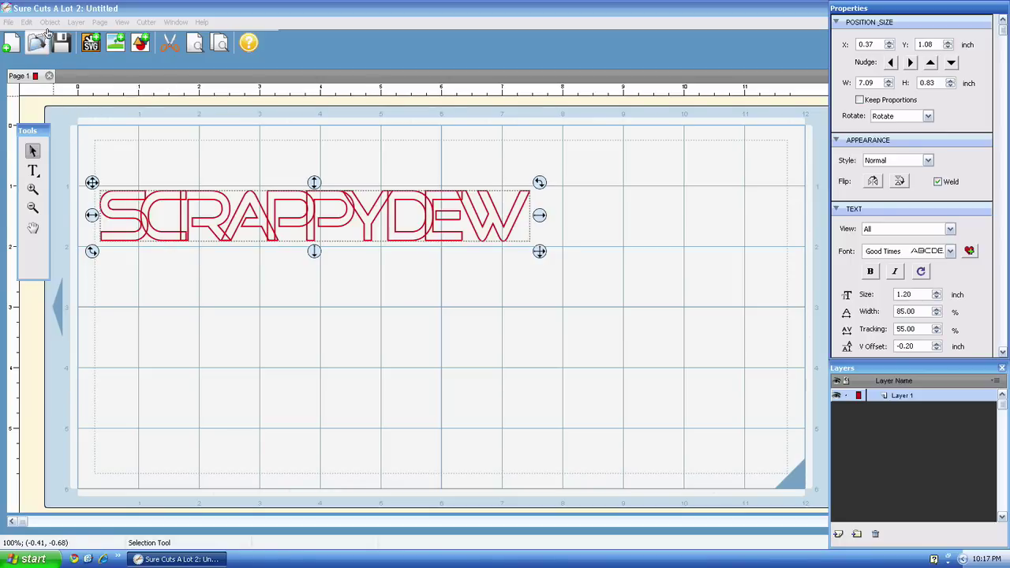
# Step: Select the whole SCRAPPYDEW text and ungroup its letters
pyautogui.click(117, 161)
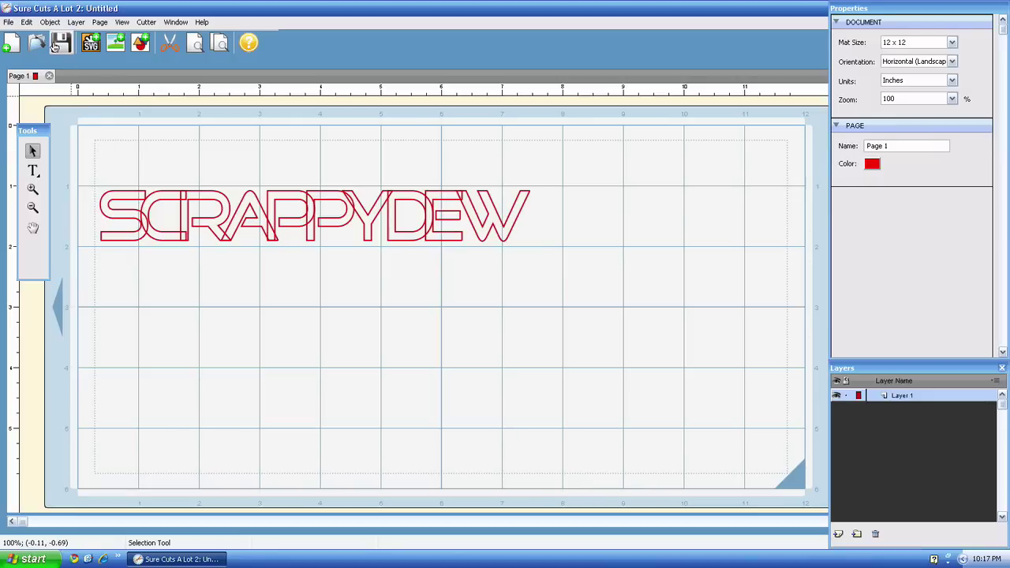
pyautogui.hotkey('ctrl', 'a')
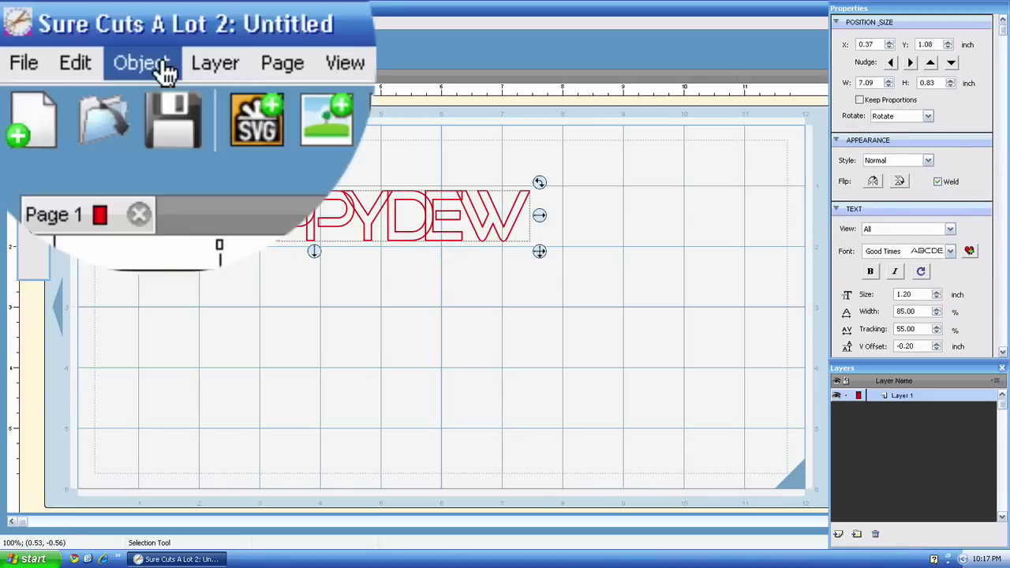
pyautogui.click(49, 21)
pyautogui.click(67, 46)
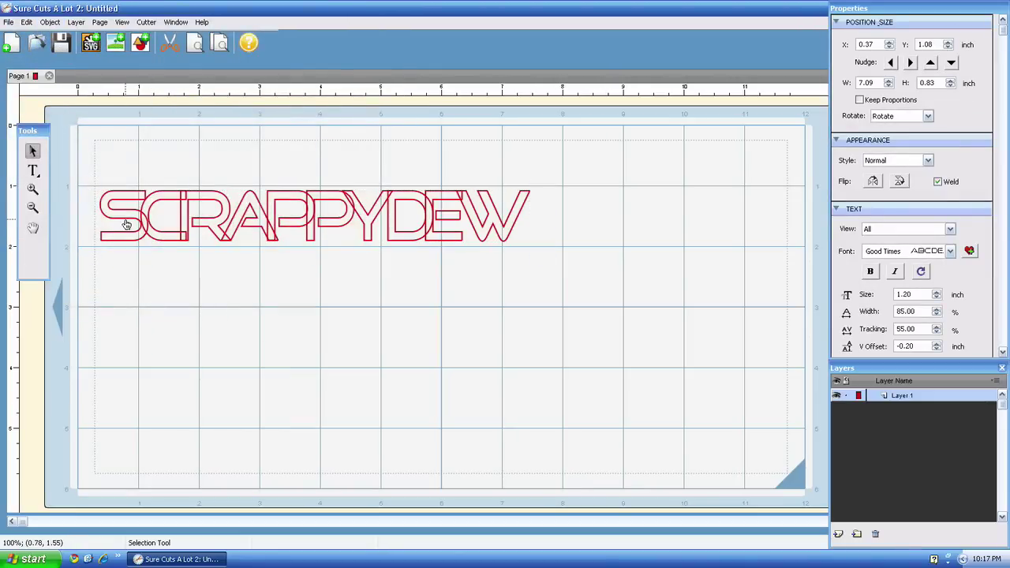
# Step: Raise the S above the word, stretch it taller, then marquee-select all letters
pyautogui.click(116, 196)
pyautogui.moveTo(123, 189); pyautogui.dragTo(123, 166)
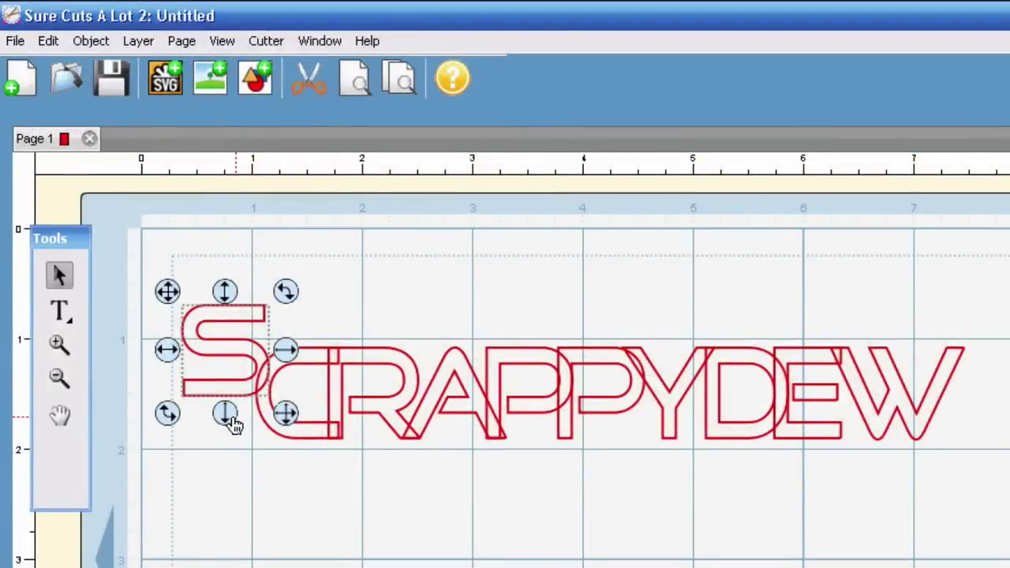
pyautogui.moveTo(232, 424); pyautogui.dragTo(232, 488)
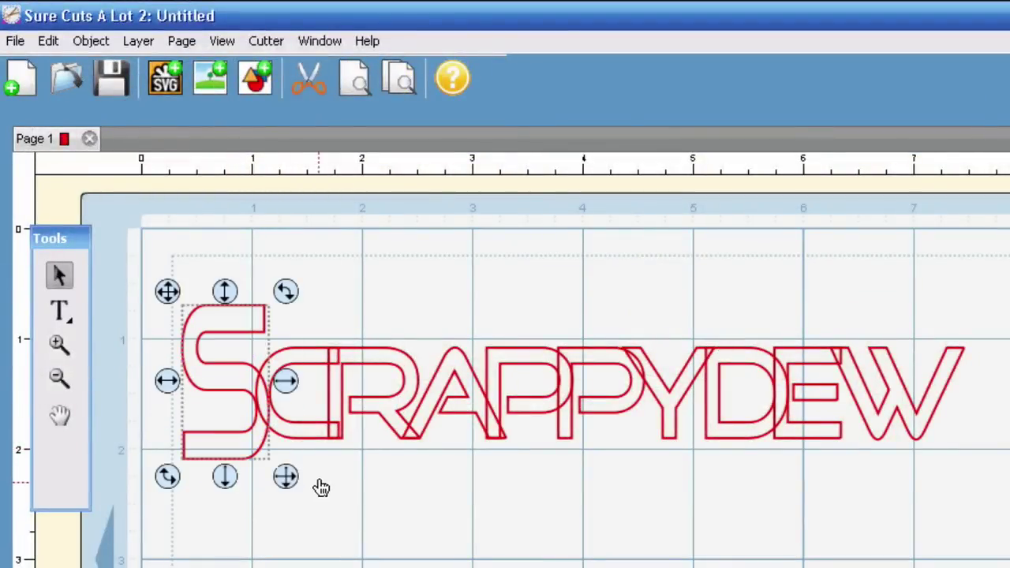
pyautogui.click(379, 557)
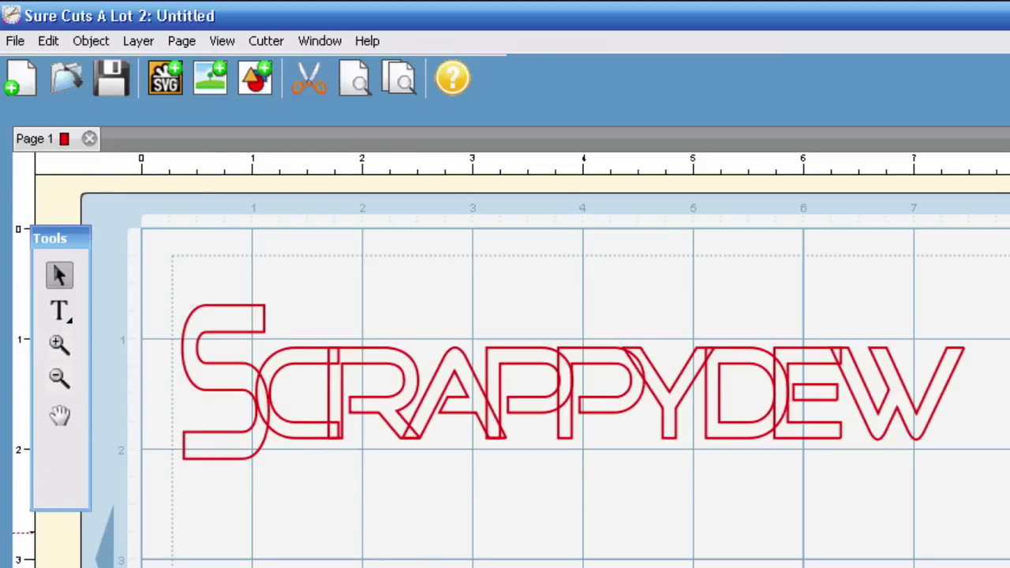
pyautogui.moveTo(1009, 532); pyautogui.dragTo(163, 274)
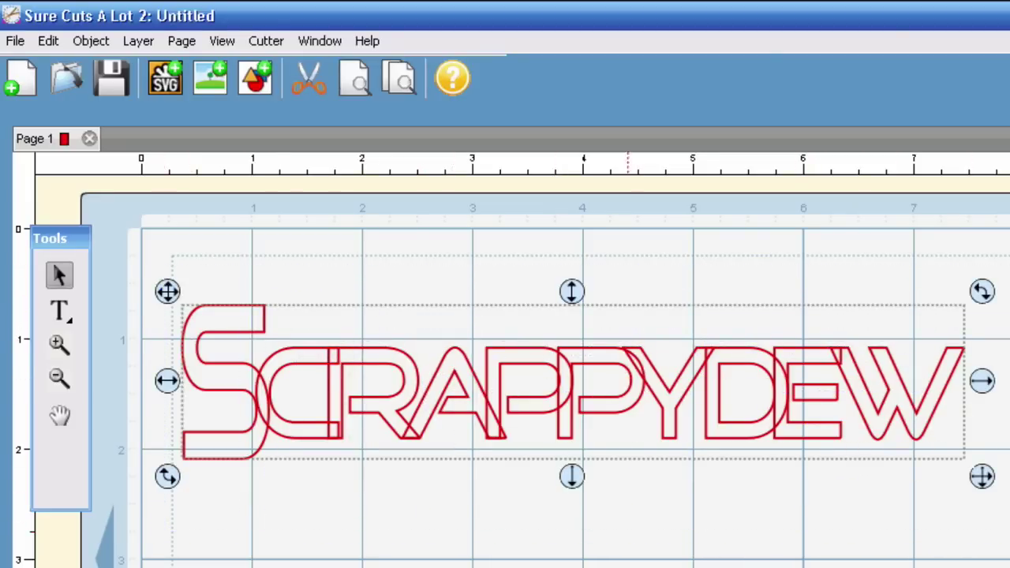
# Step: Marquee-select every SCRAPPYDEW letter and group them into one object
pyautogui.click(51, 45)
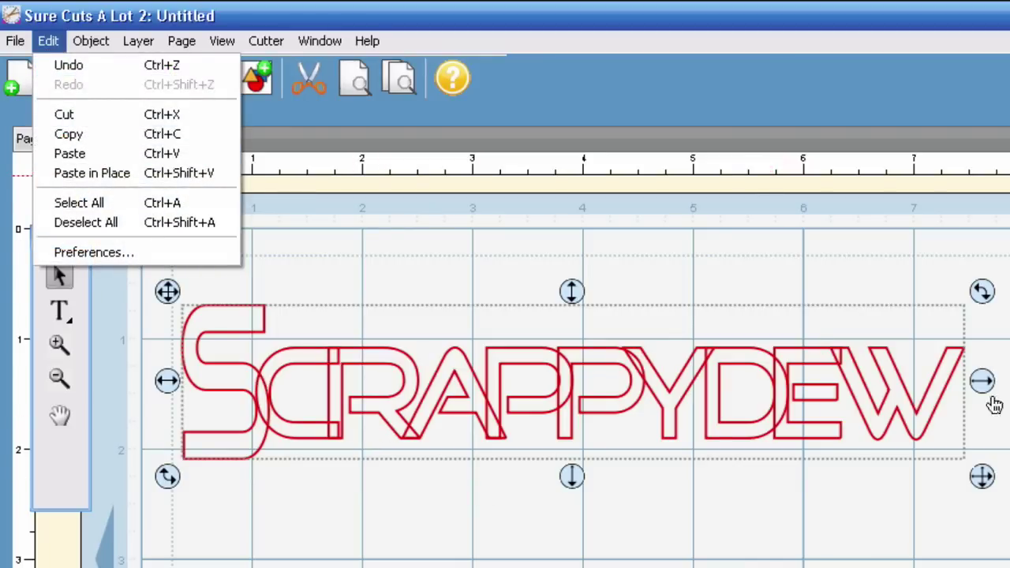
pyautogui.click(86, 222)
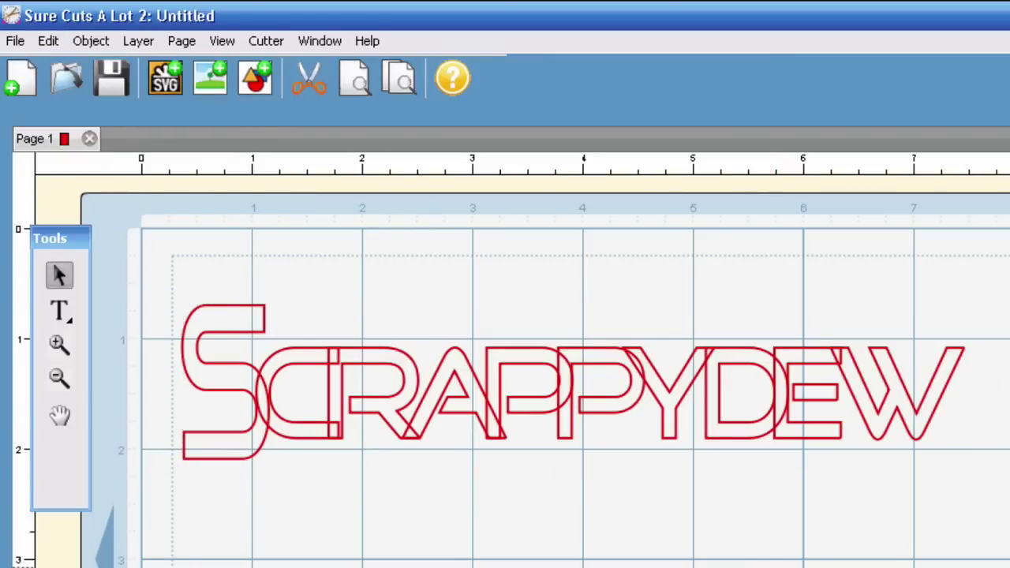
pyautogui.moveTo(1001, 551); pyautogui.dragTo(187, 241)
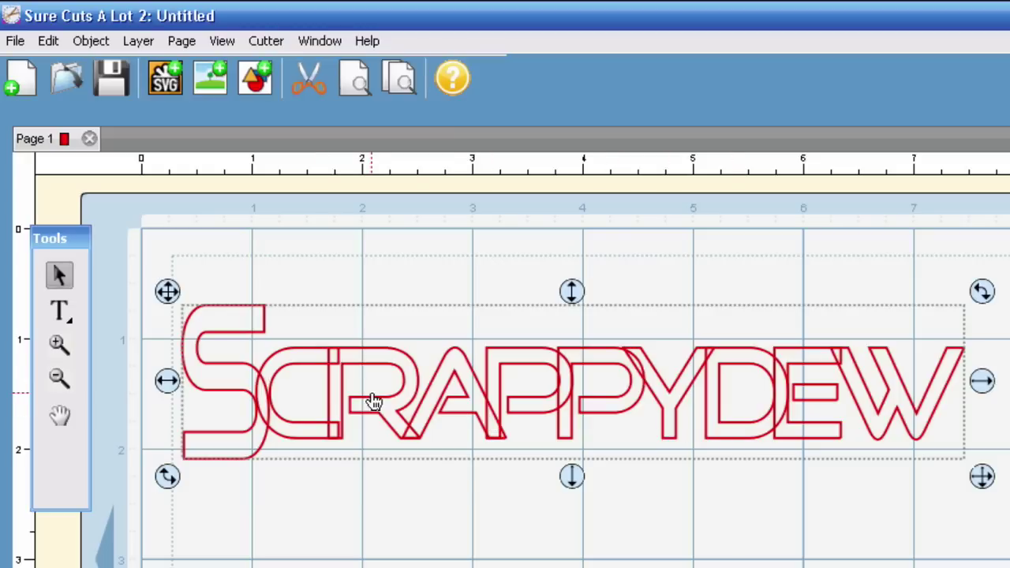
pyautogui.click(91, 42)
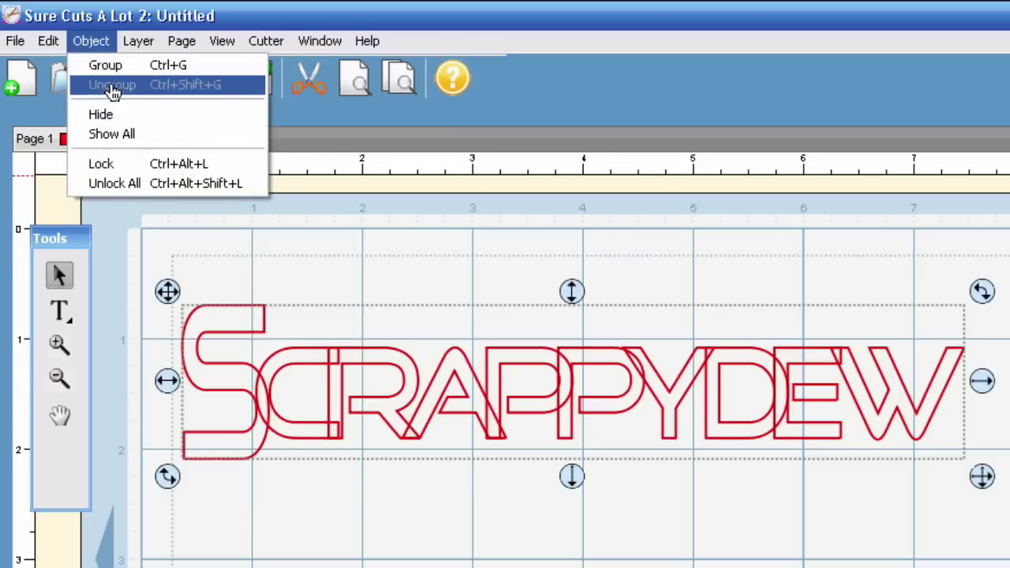
pyautogui.click(105, 65)
# Step: Move the grouped word down and right to X 2.01, Y 1.47
pyautogui.click(476, 526)
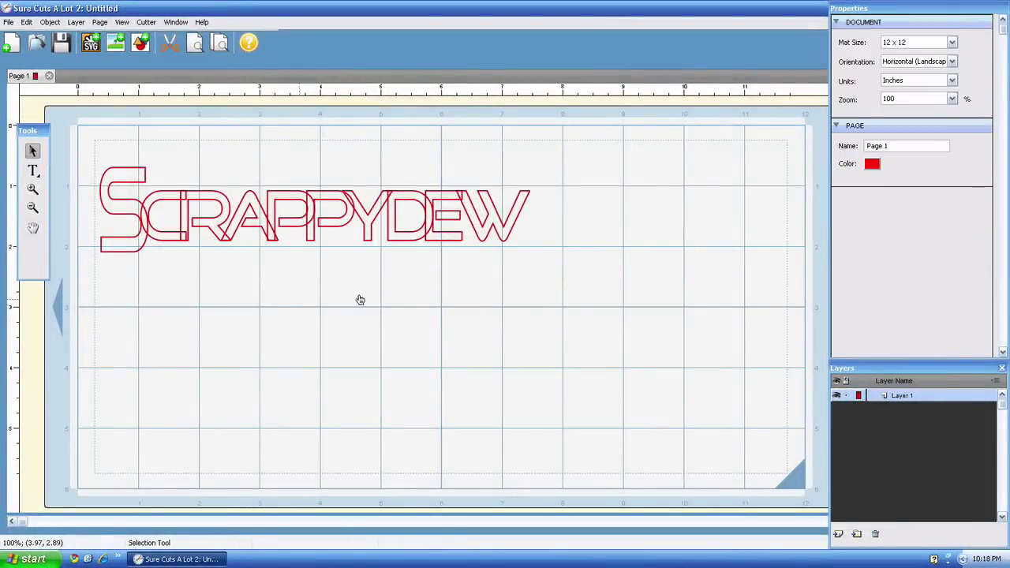
pyautogui.click(256, 237)
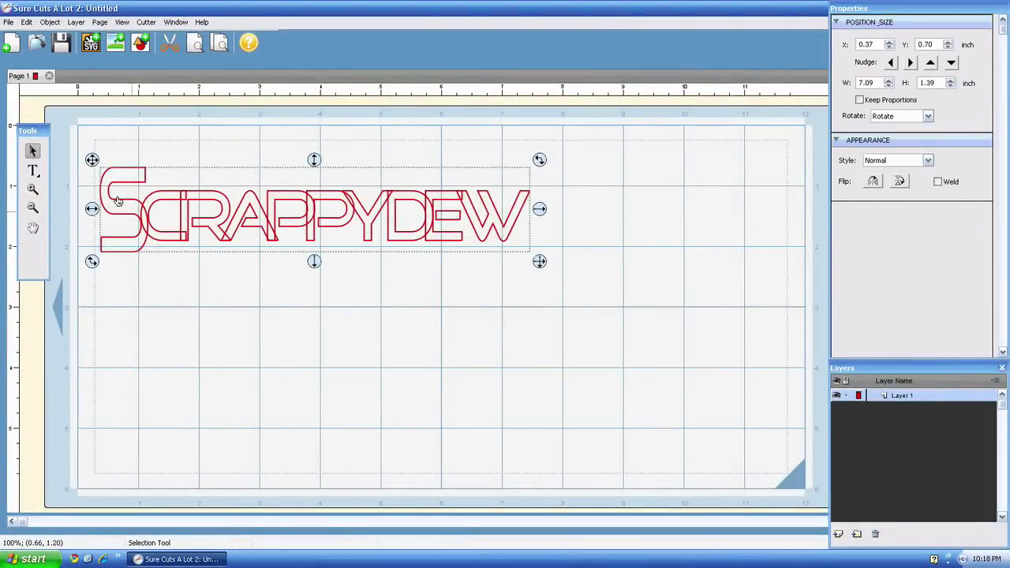
pyautogui.moveTo(92, 161); pyautogui.dragTo(191, 208)
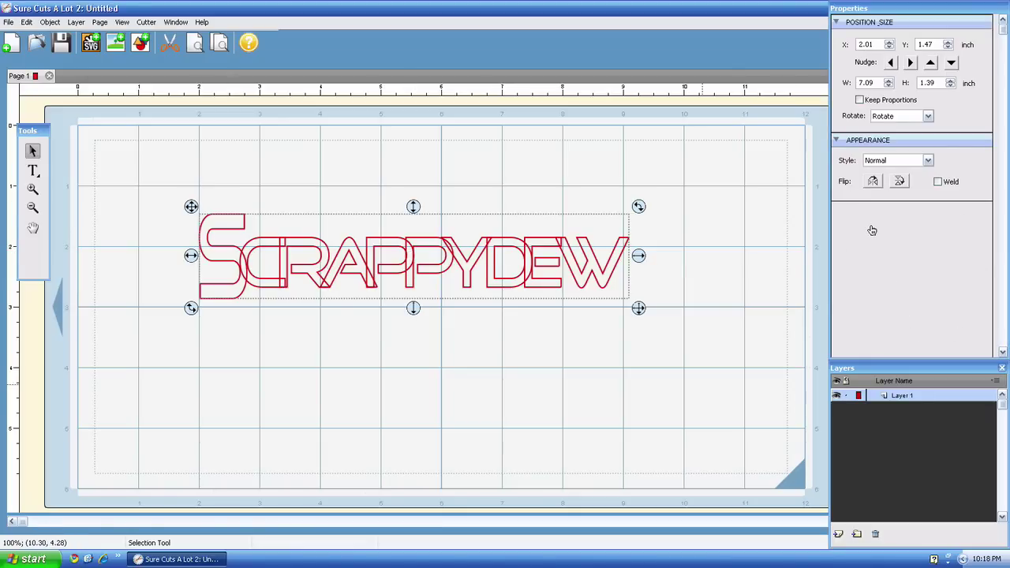
# Step: Ungroup SCRAPPYDEW again and marquee-select all of its letters
pyautogui.click(49, 22)
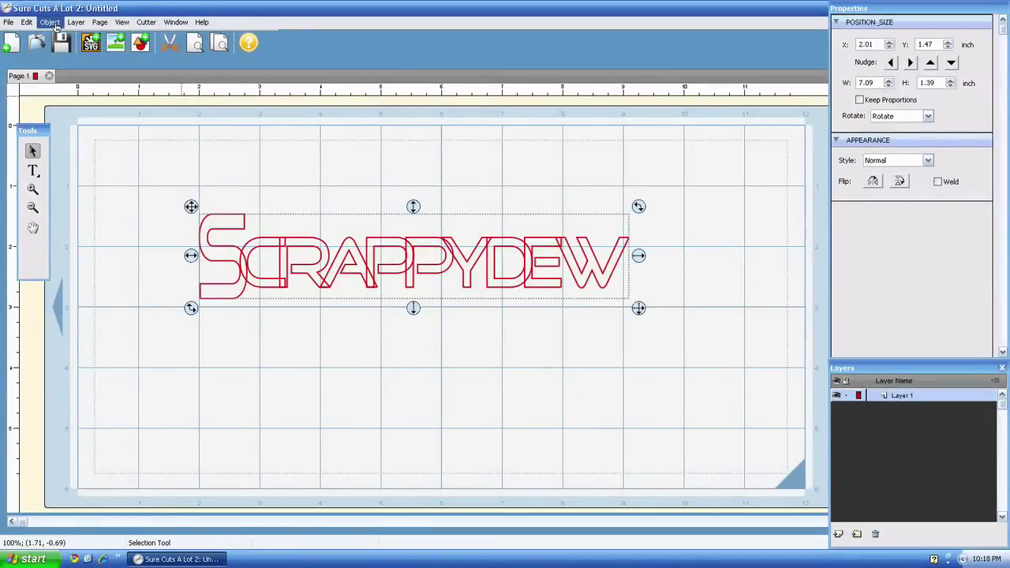
pyautogui.click(65, 47)
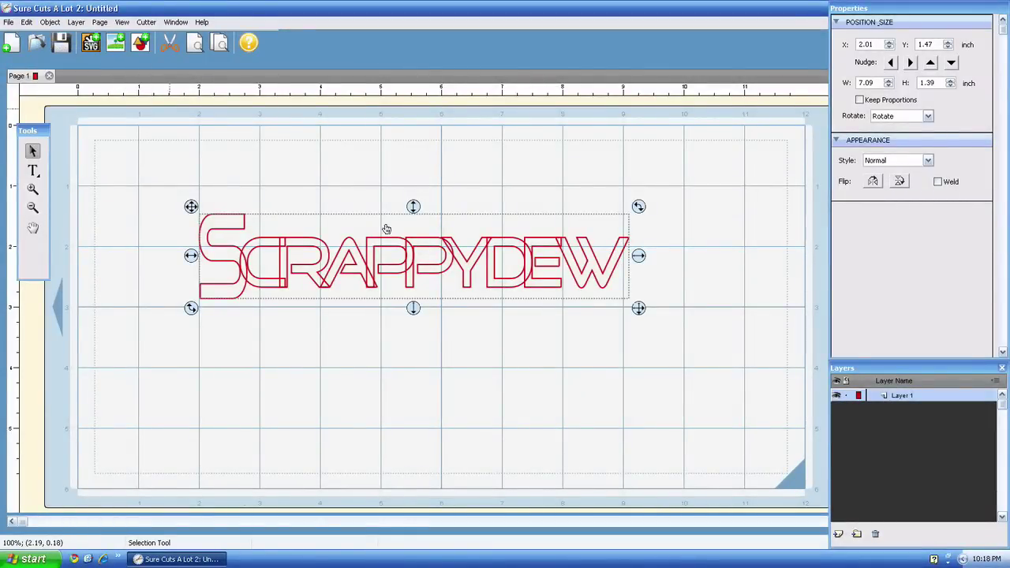
pyautogui.click(663, 277)
pyautogui.click(606, 262)
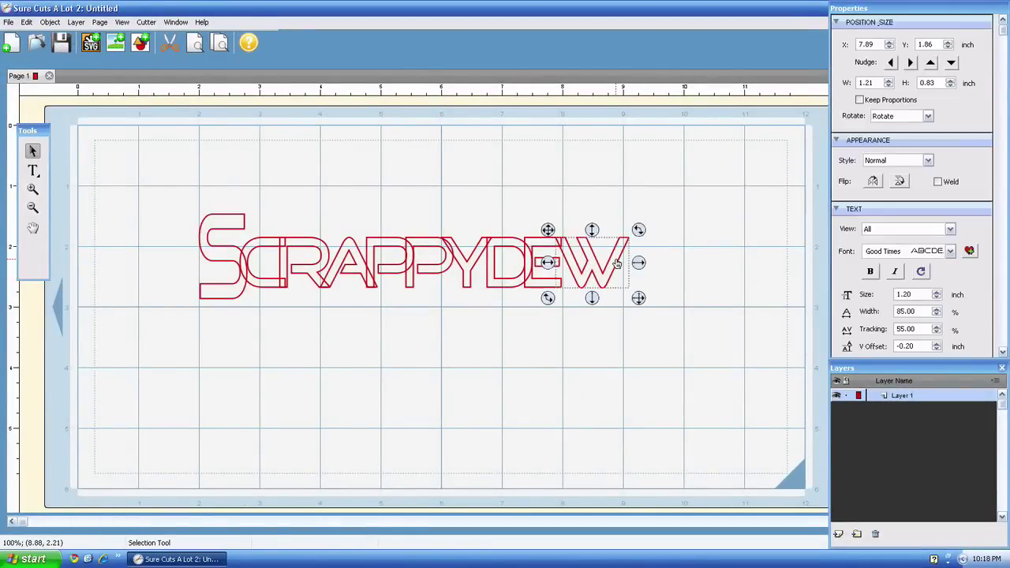
pyautogui.click(698, 270)
pyautogui.moveTo(672, 325)
pyautogui.mouseDown()
pyautogui.moveTo(406, 293)
pyautogui.moveTo(153, 196)
pyautogui.moveTo(161, 201)
pyautogui.mouseUp()
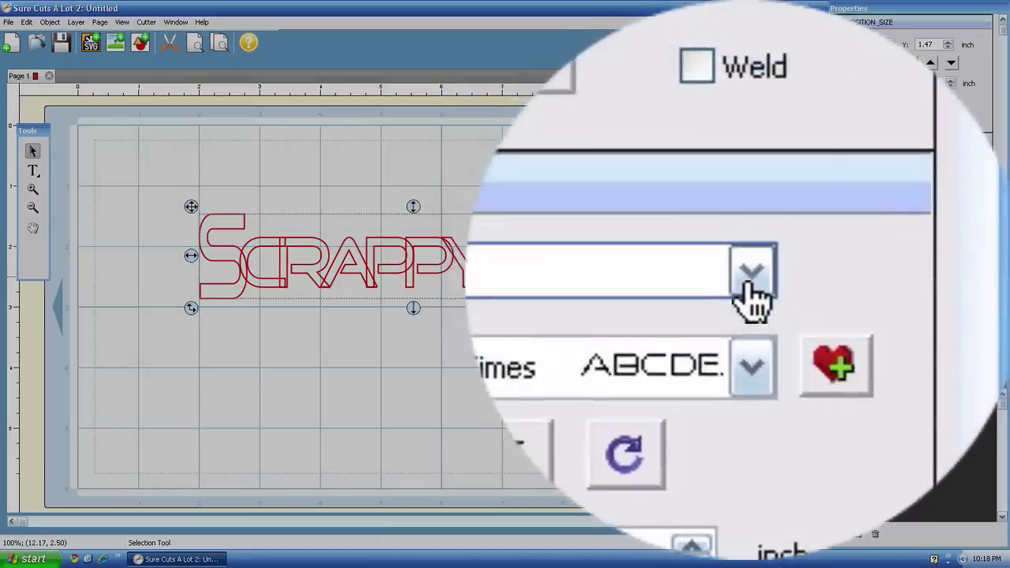
# Step: Show Favorites fonts, change the letters to Elmore, then reselect the lowercase w
pyautogui.click(748, 288)
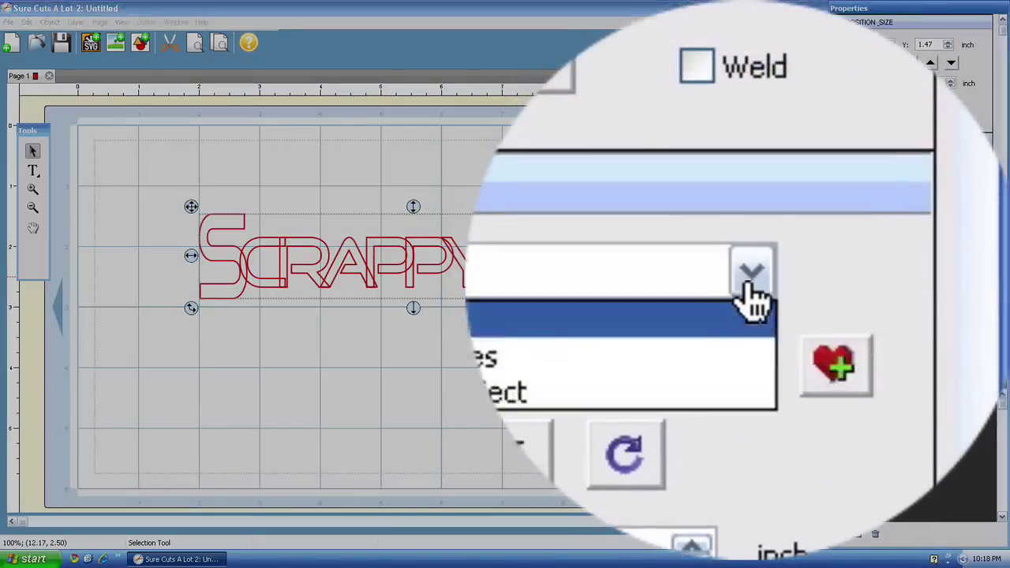
pyautogui.click(734, 286)
pyautogui.click(733, 294)
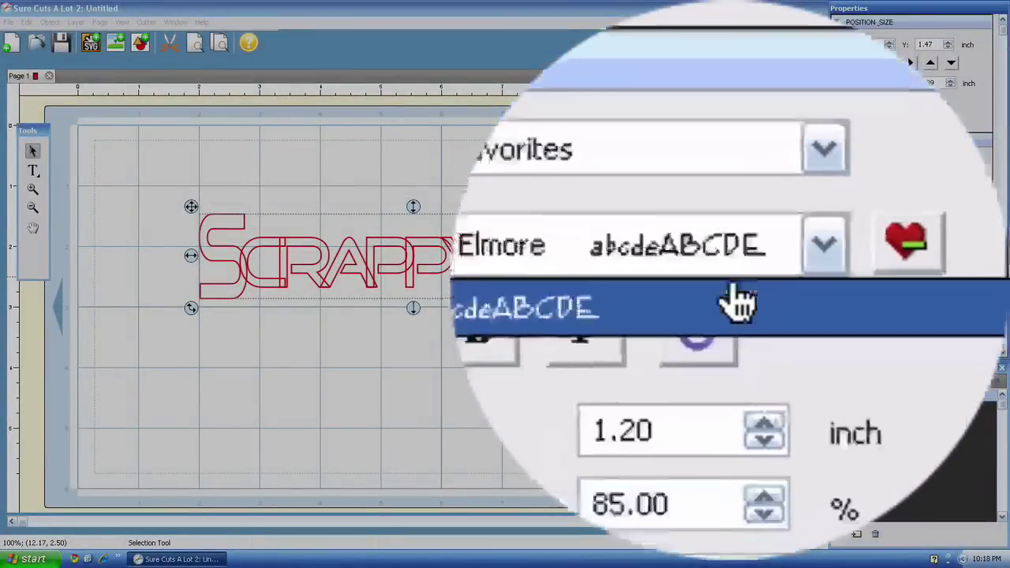
pyautogui.click(737, 298)
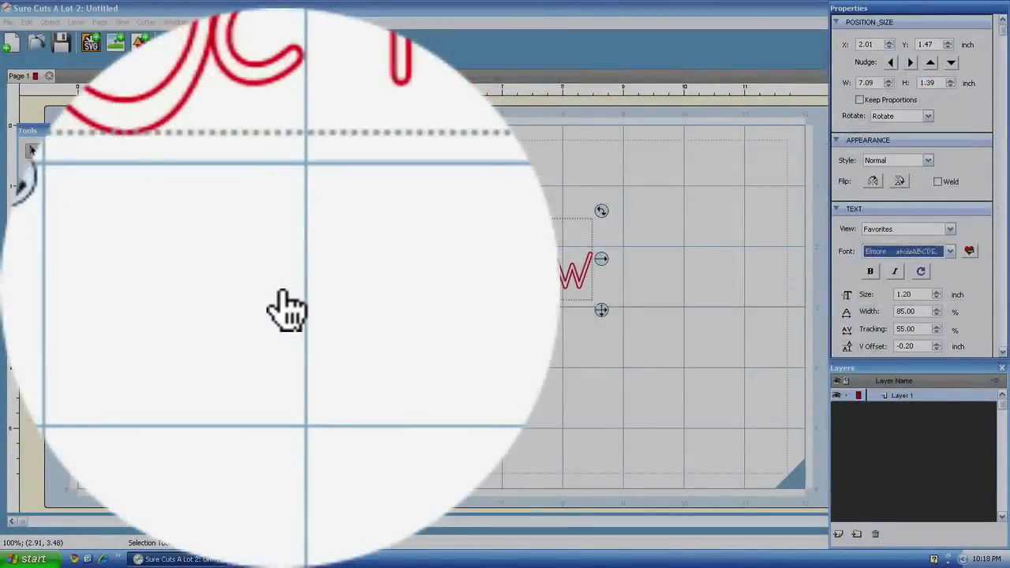
pyautogui.click(289, 307)
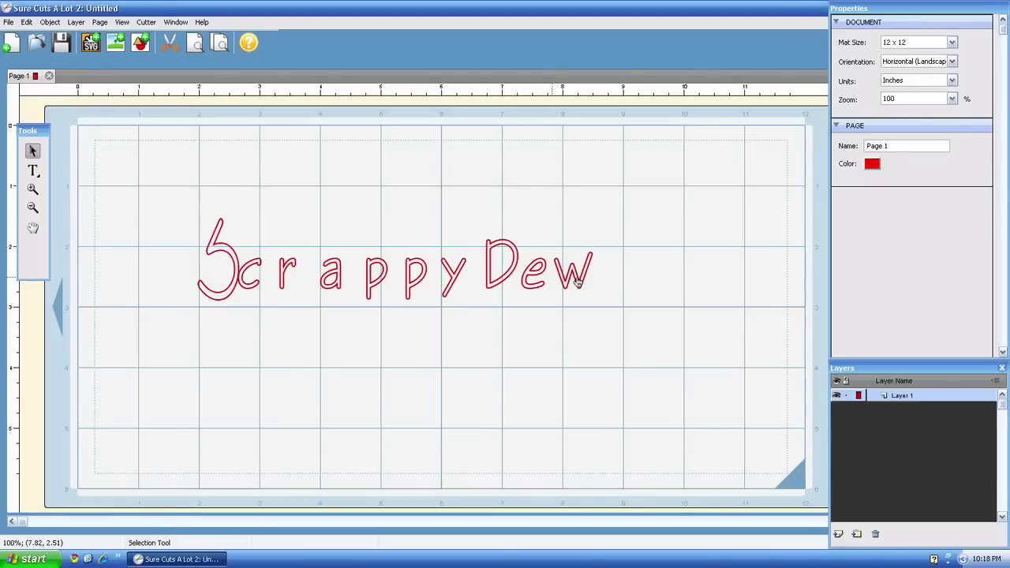
pyautogui.click(586, 277)
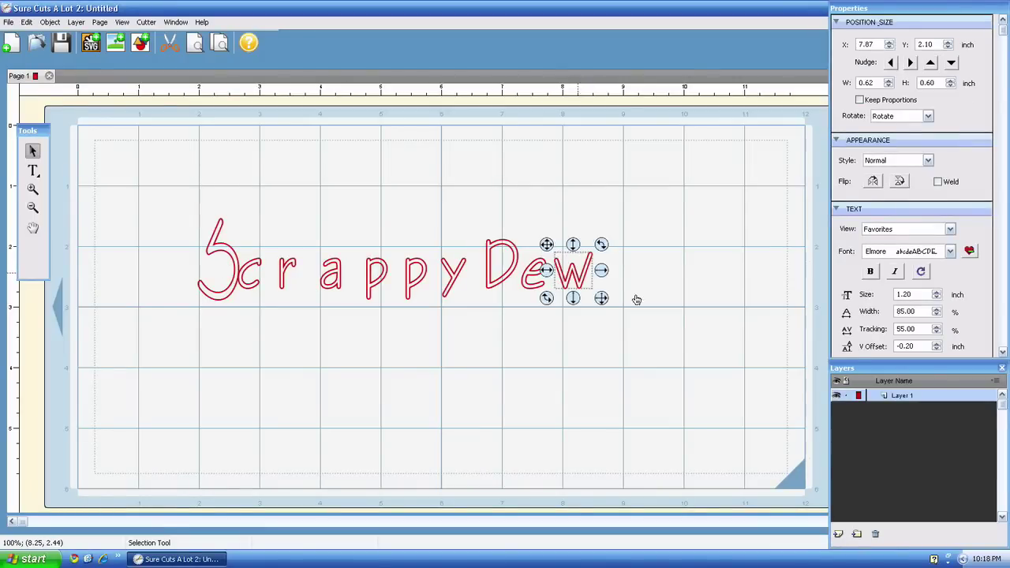
pyautogui.click(681, 314)
pyautogui.click(600, 296)
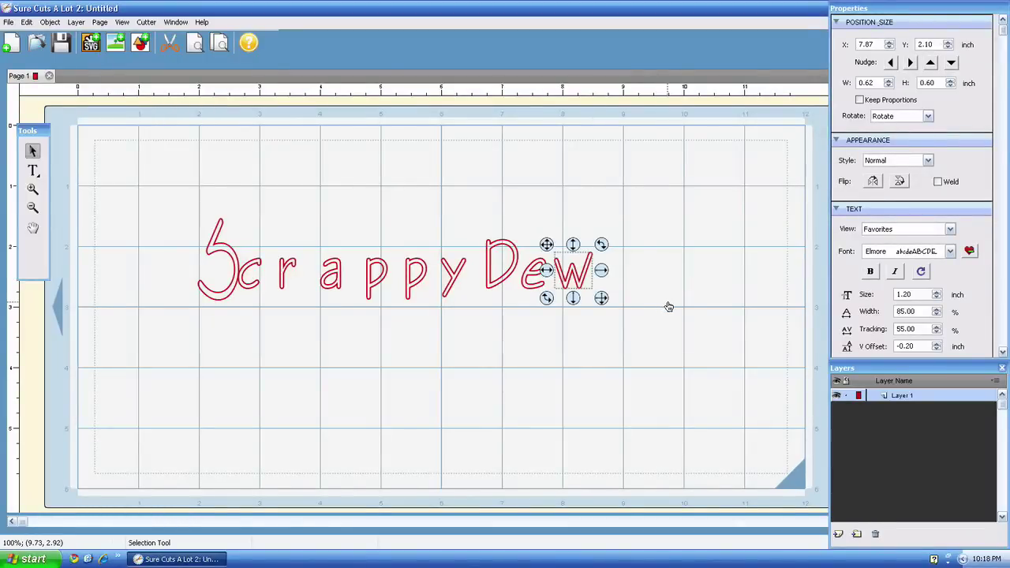